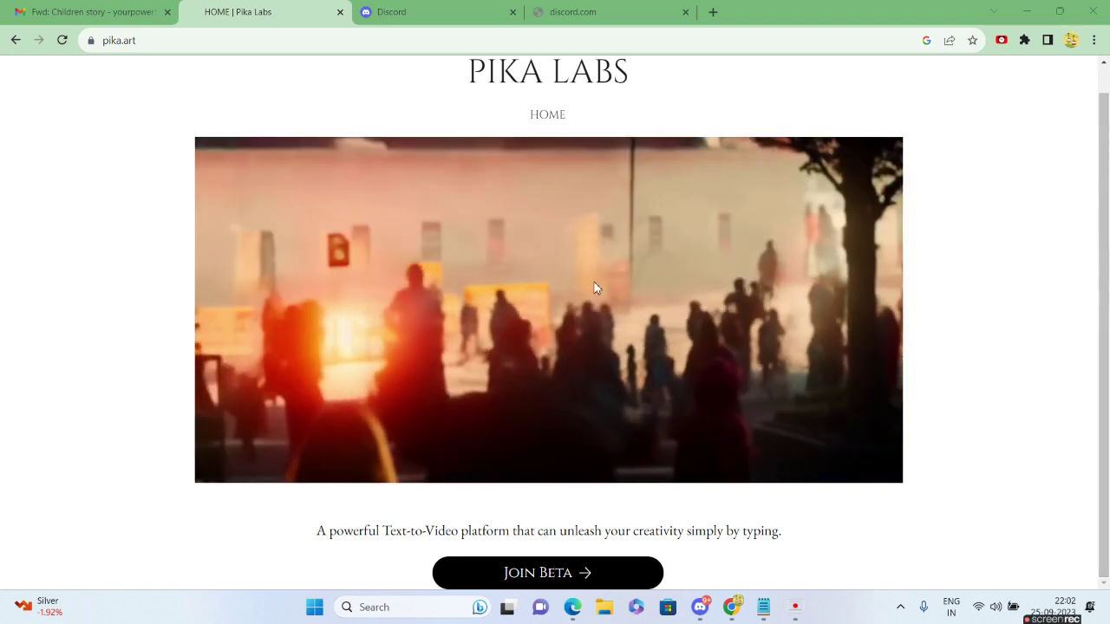
# Follow the Join Beta link on pika.art to the Pika Discord server and open the generate-2 channel.
pyautogui.click(149, 43)
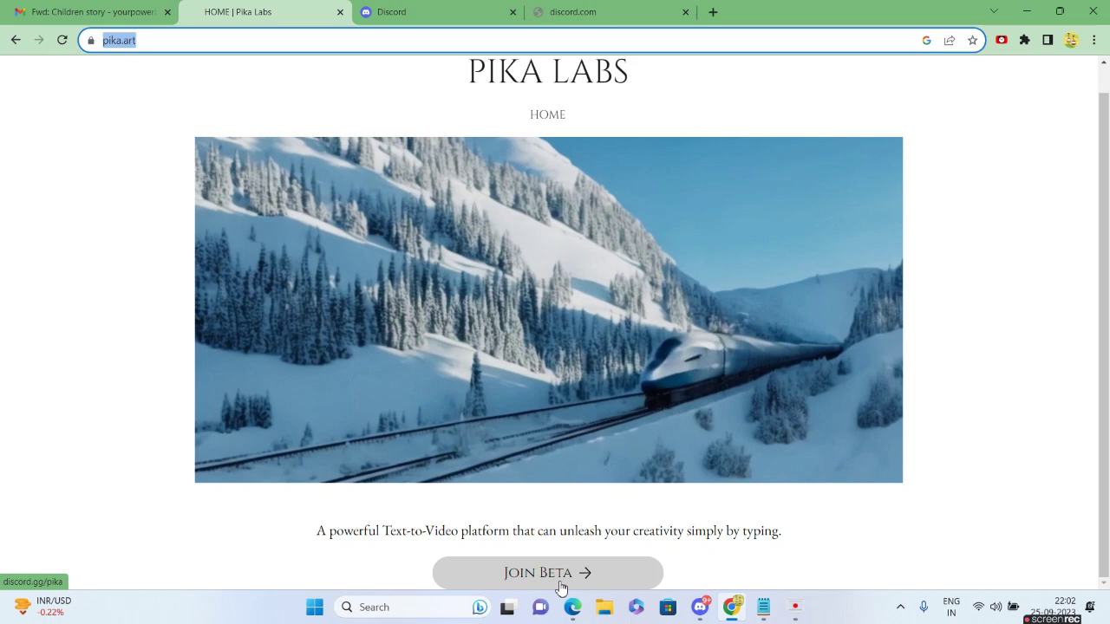
pyautogui.click(560, 587)
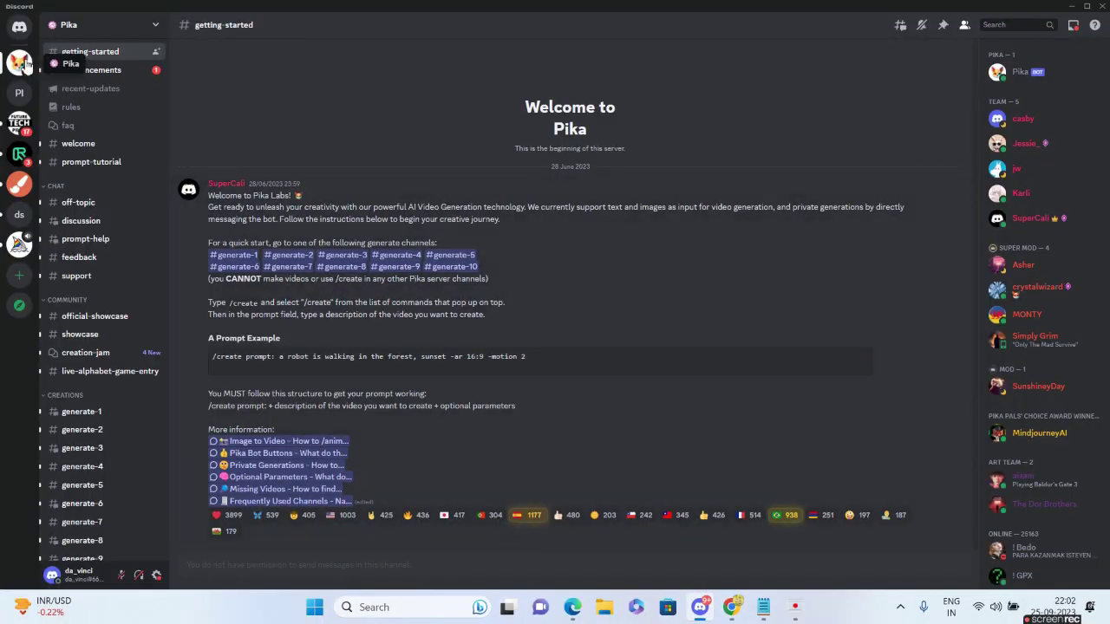
pyautogui.moveTo(125, 128)
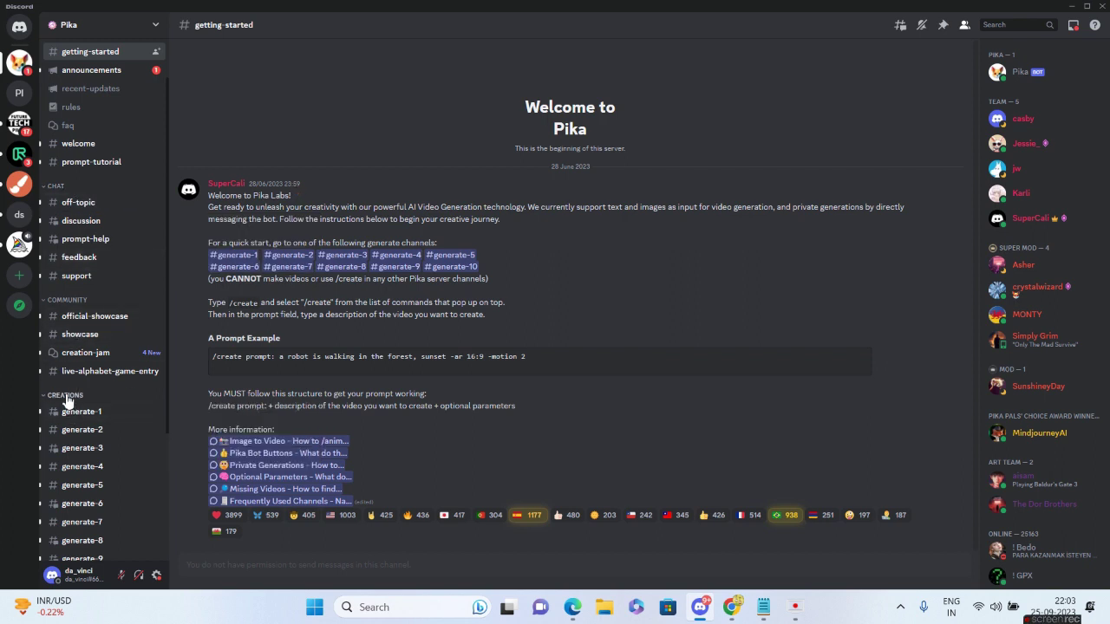
pyautogui.click(80, 438)
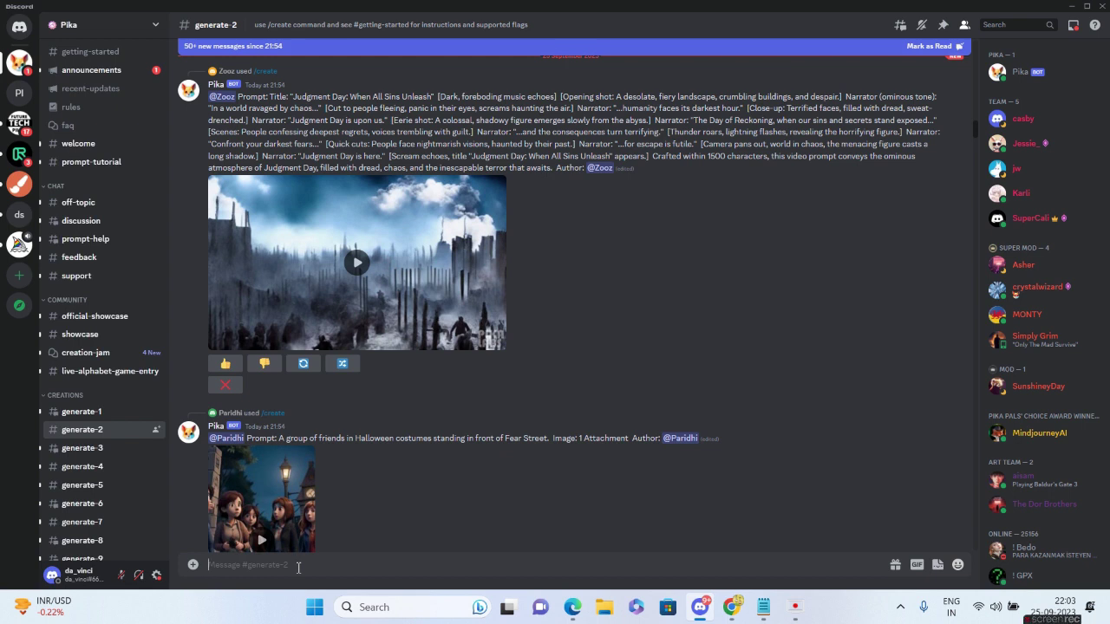
# Compose a /create command with the prompt "a sunset on mars" and add the optional image attachment field.
pyautogui.write('/crea')
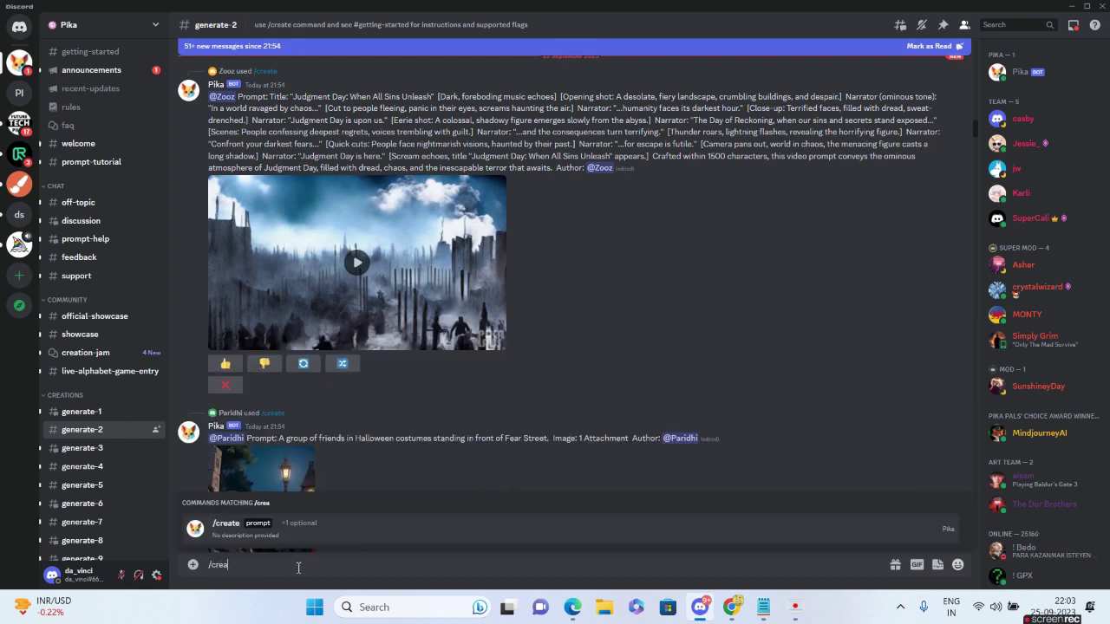
pyautogui.click(249, 532)
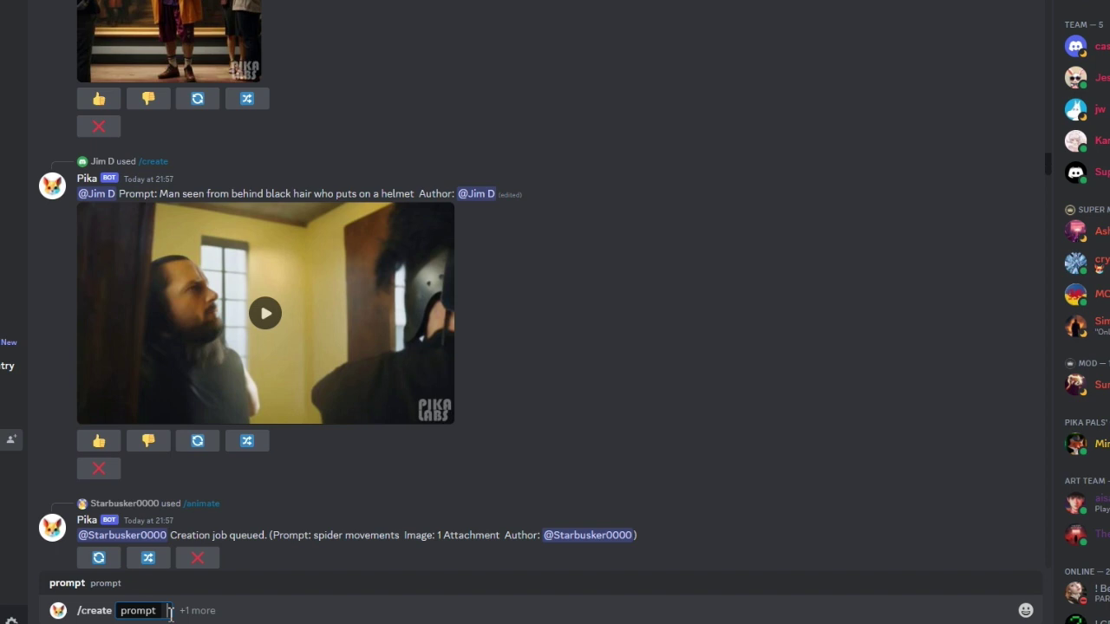
pyautogui.write('a sunset on')
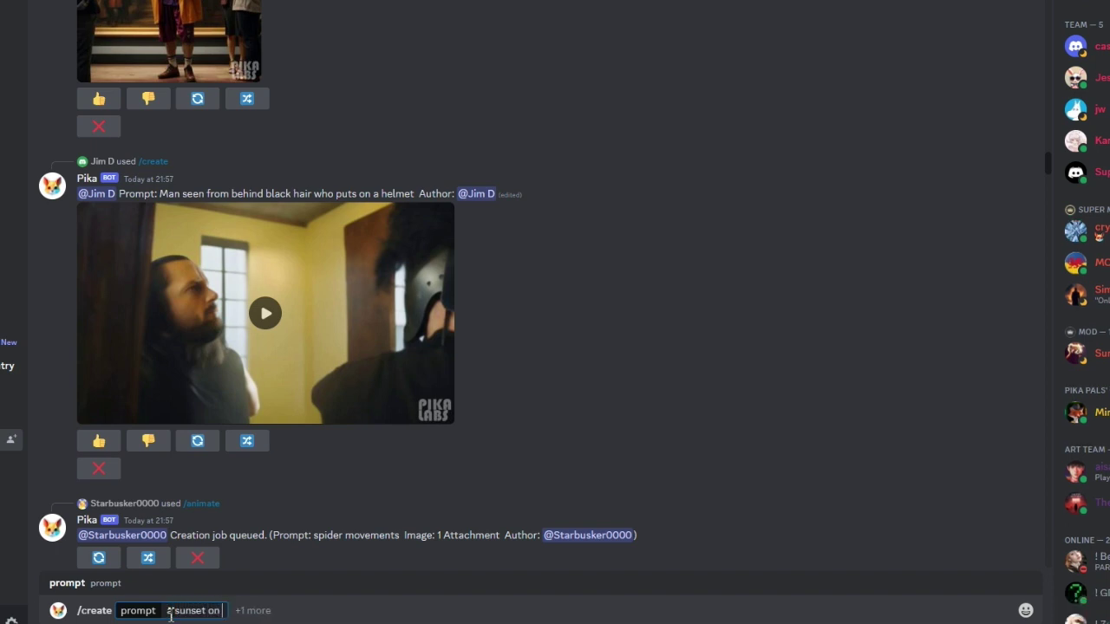
pyautogui.write(' mars')
pyautogui.press('Tab')
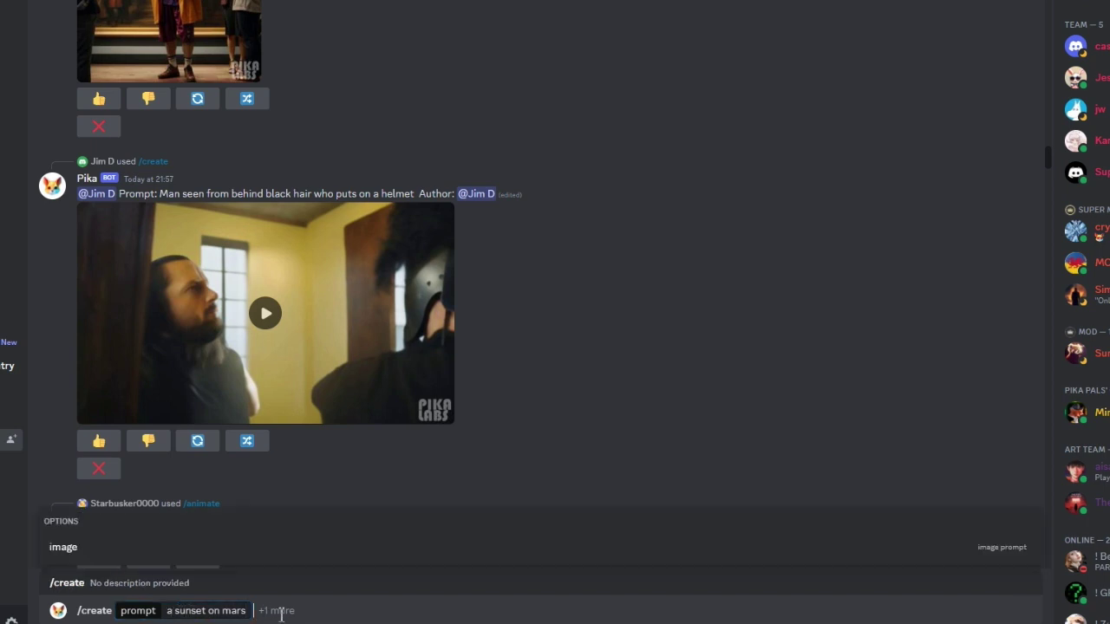
pyautogui.click(78, 553)
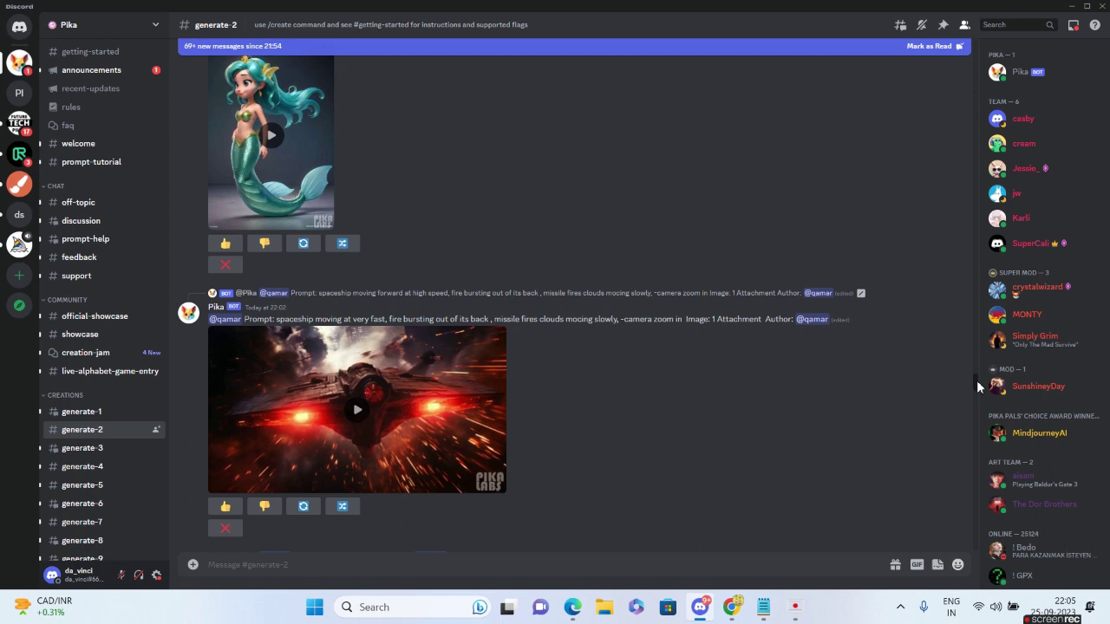
# Look through the recently generated videos in the generate-2 channel.
pyautogui.scroll(-4, 977, 390)
pyautogui.scroll(-1, 978, 396)
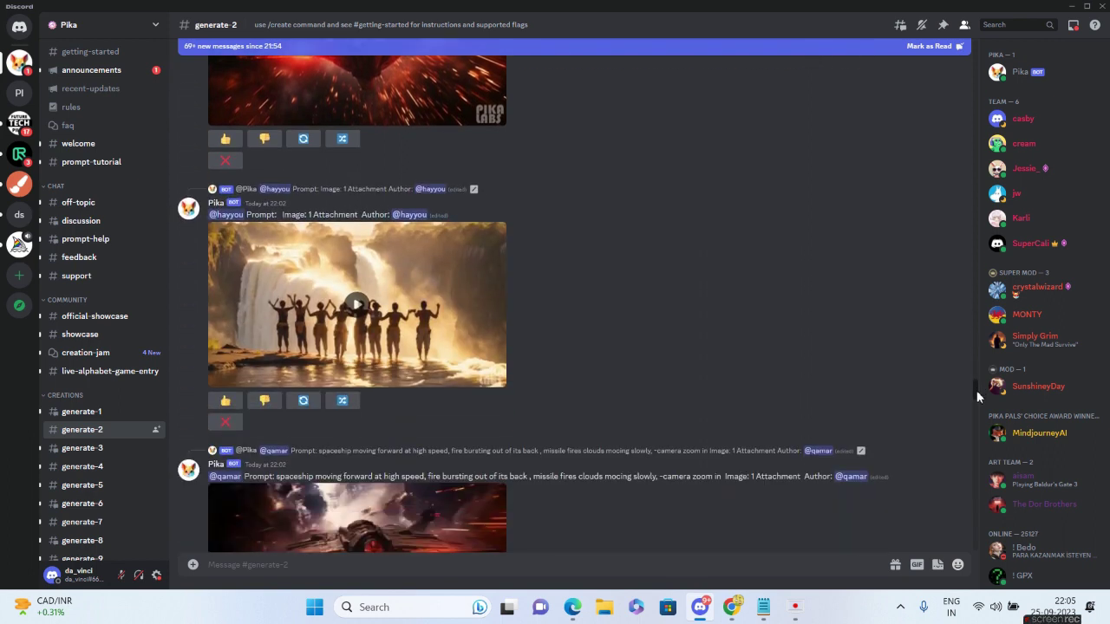
pyautogui.scroll(-2, 976, 390)
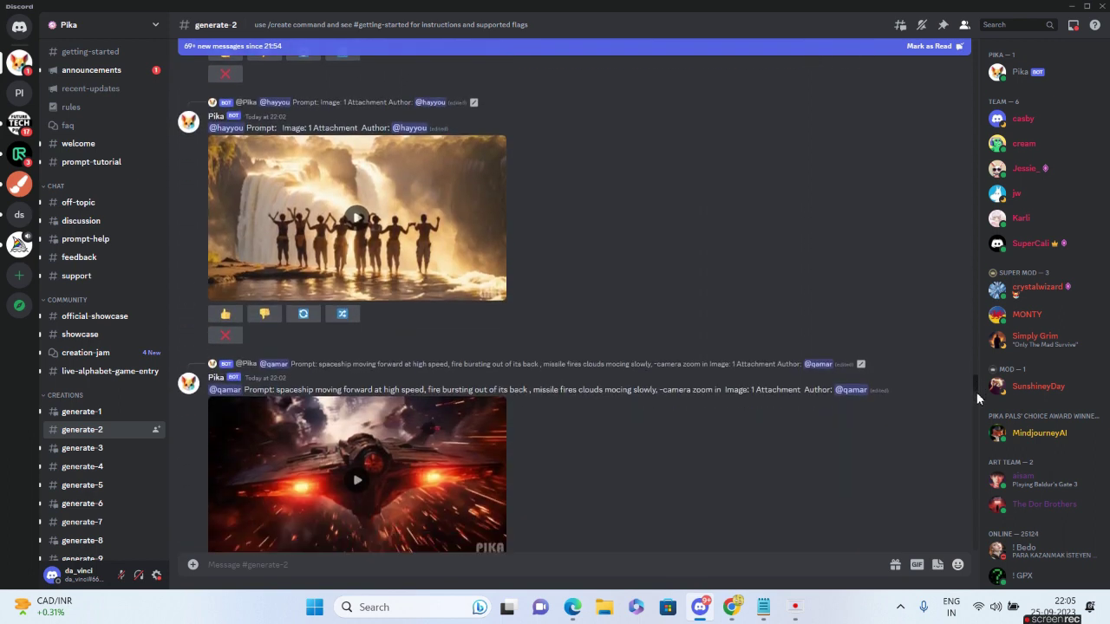
pyautogui.scroll(-12, 977, 392)
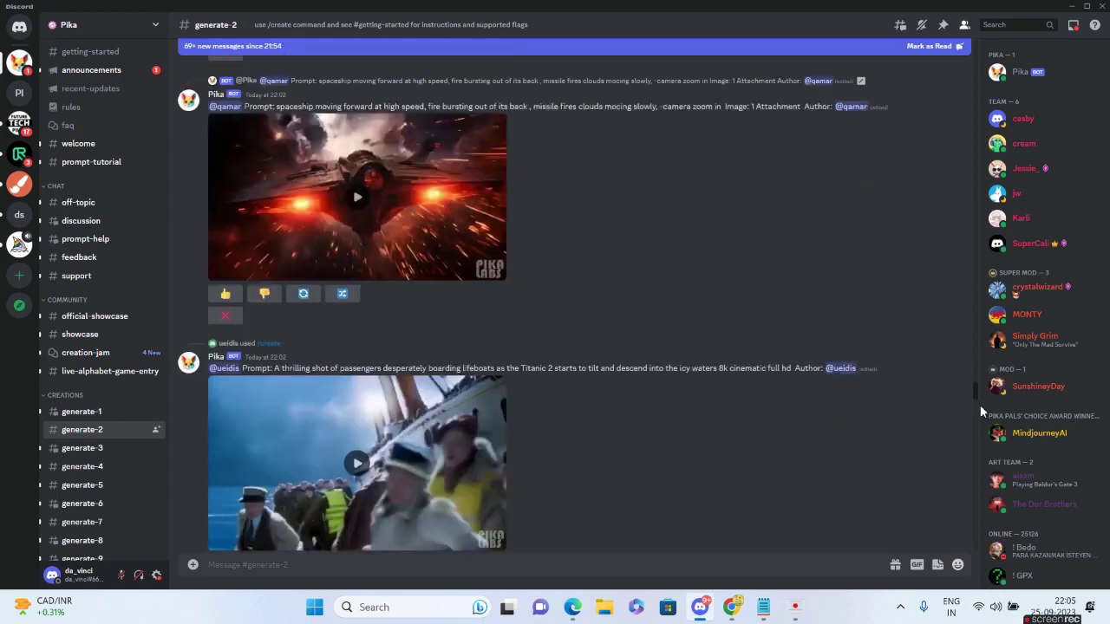
pyautogui.moveTo(979, 424); pyautogui.dragTo(980, 399)
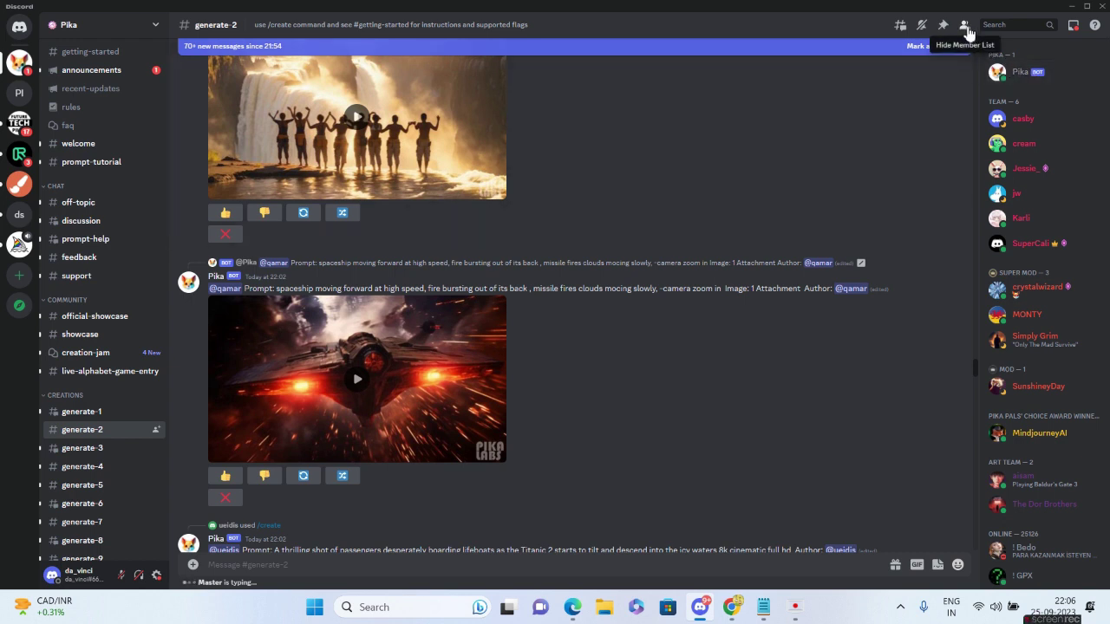
# Toggle the member list off and on, and open a direct message conversation with the Pika bot.
pyautogui.click(965, 26)
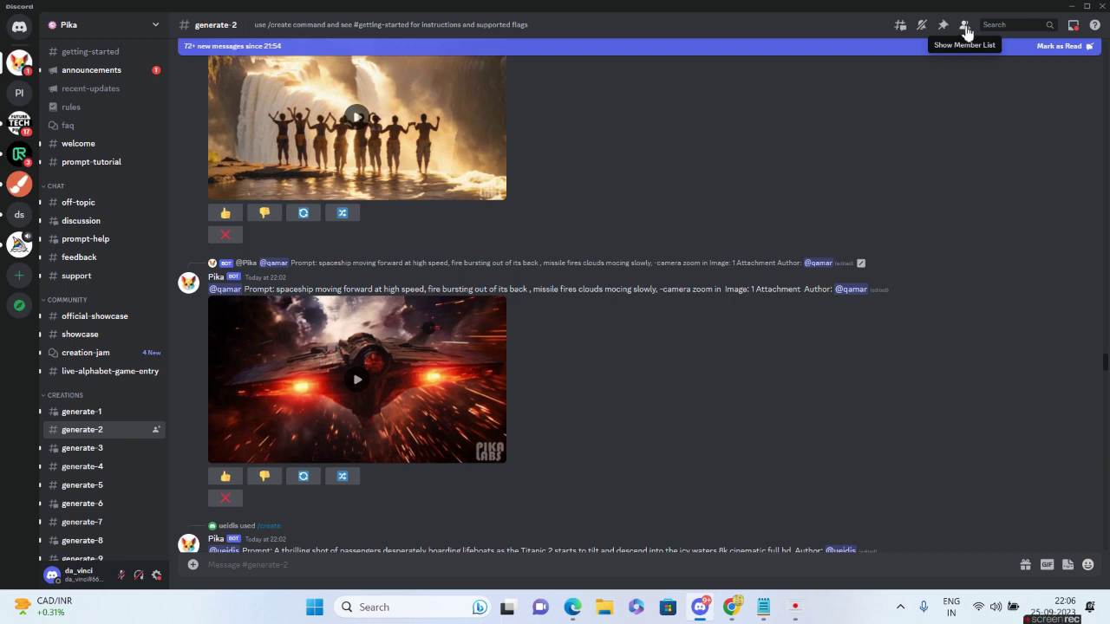
pyautogui.click(966, 28)
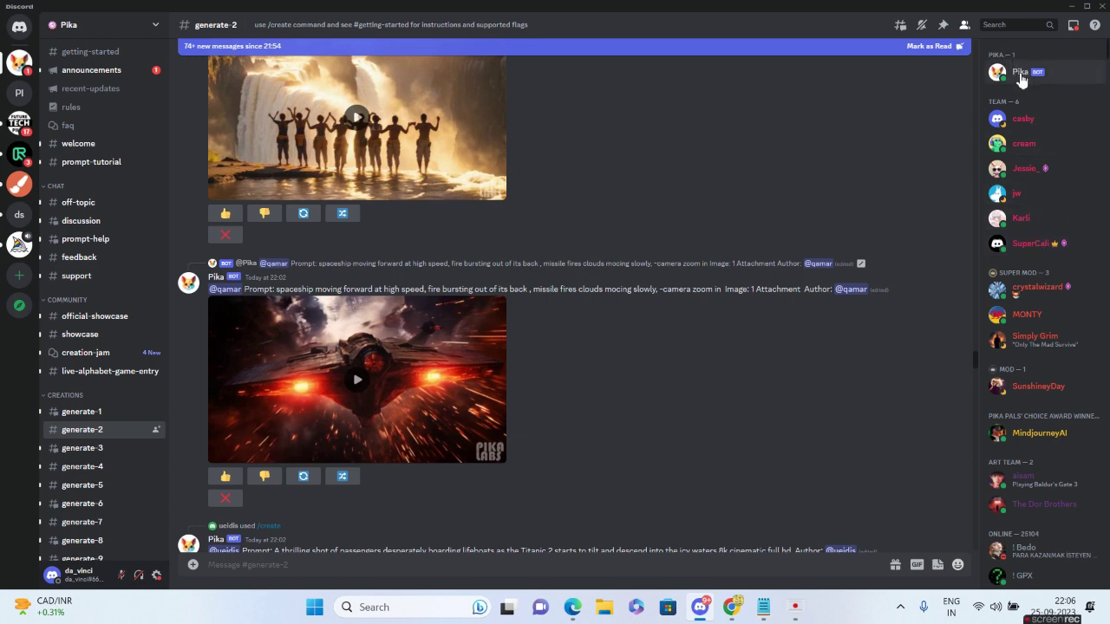
pyautogui.rightClick(1022, 80)
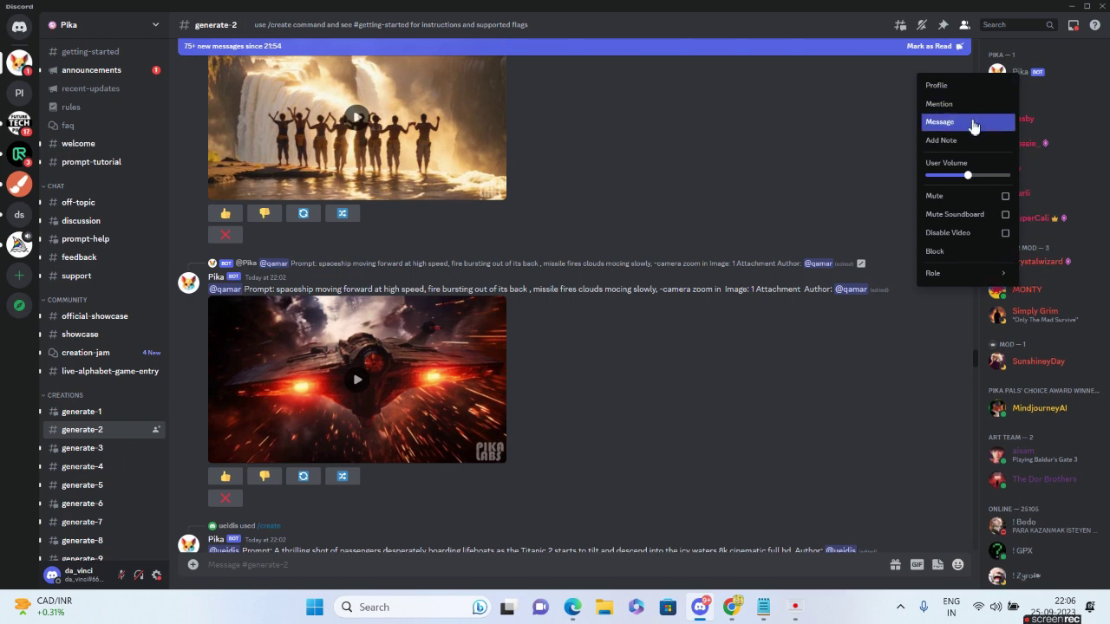
pyautogui.click(971, 123)
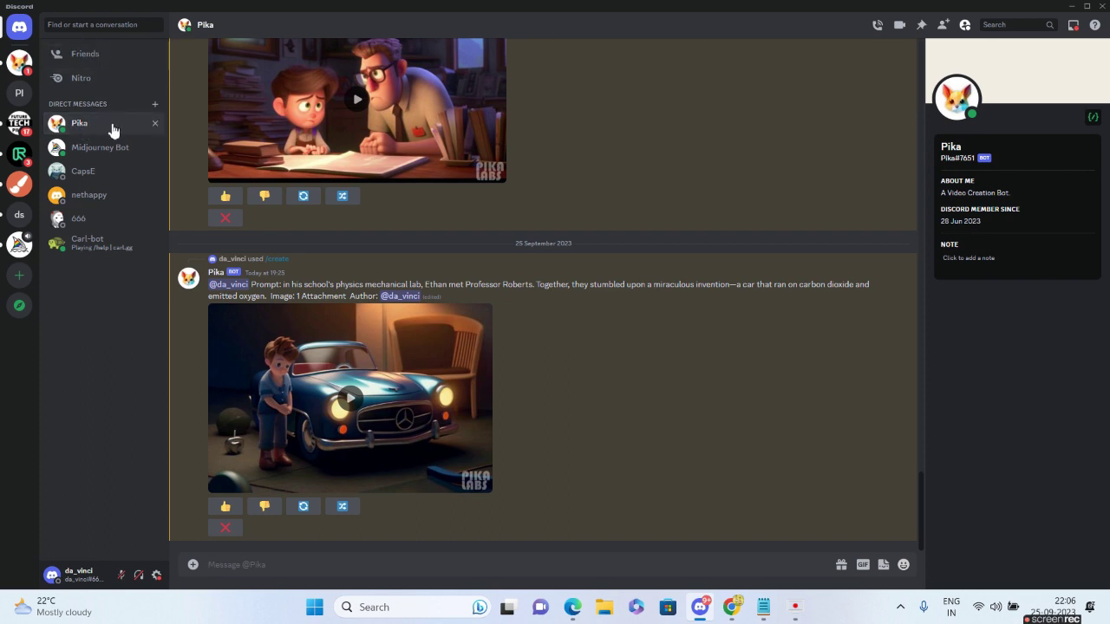
# Start a /create command in the Pika conversation and attach the Maewou_Studio cartoon child and blue car image from Downloads.
pyautogui.click(280, 569)
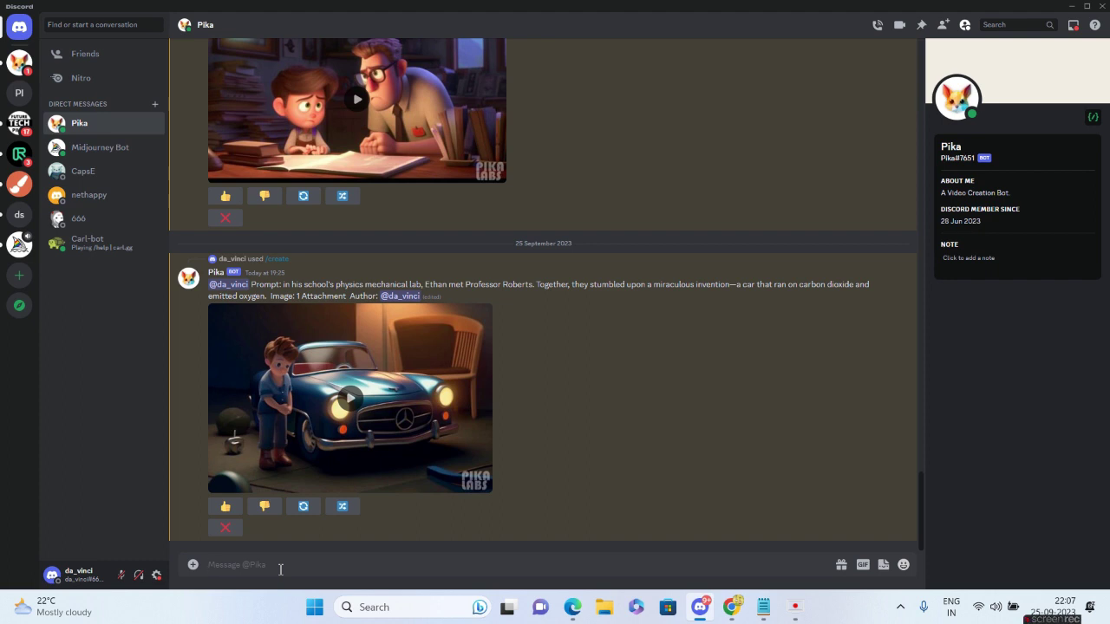
pyautogui.write('/')
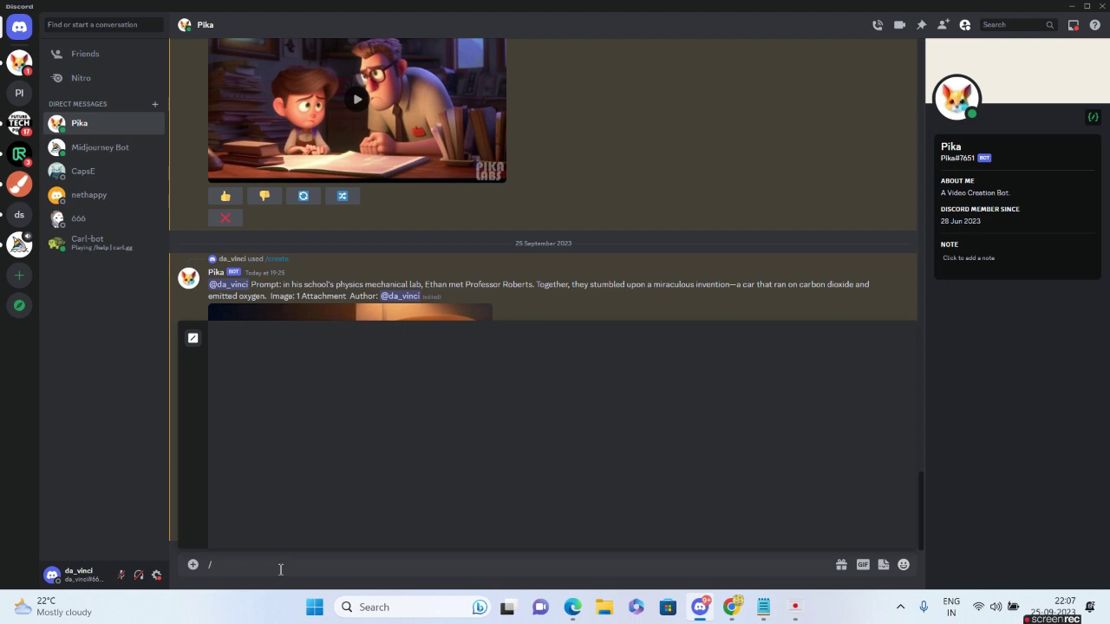
pyautogui.write('create')
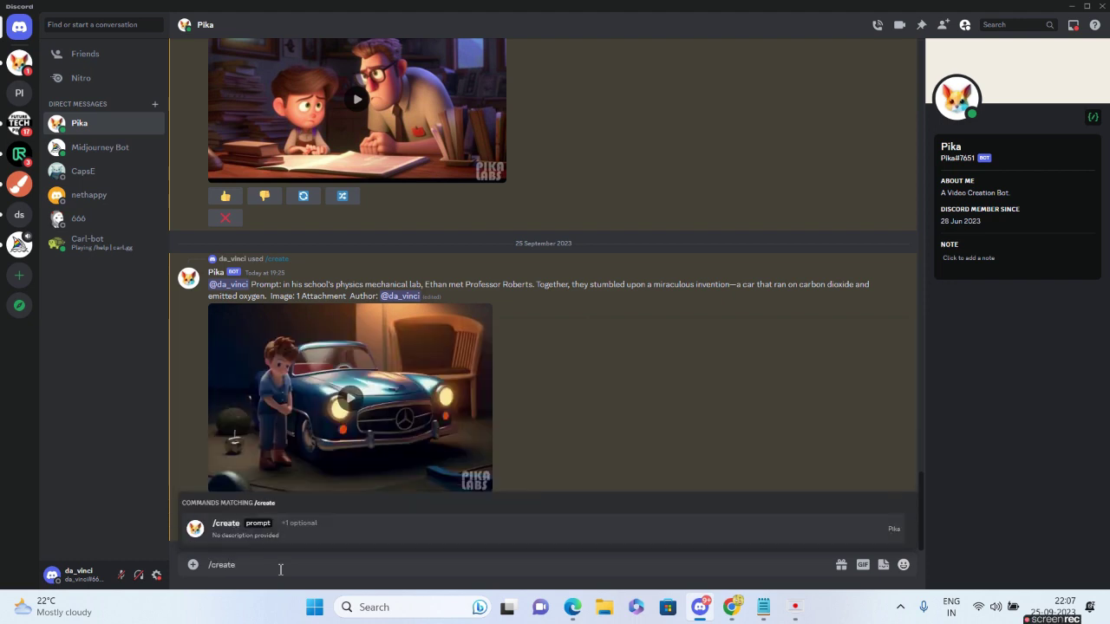
pyautogui.click(261, 524)
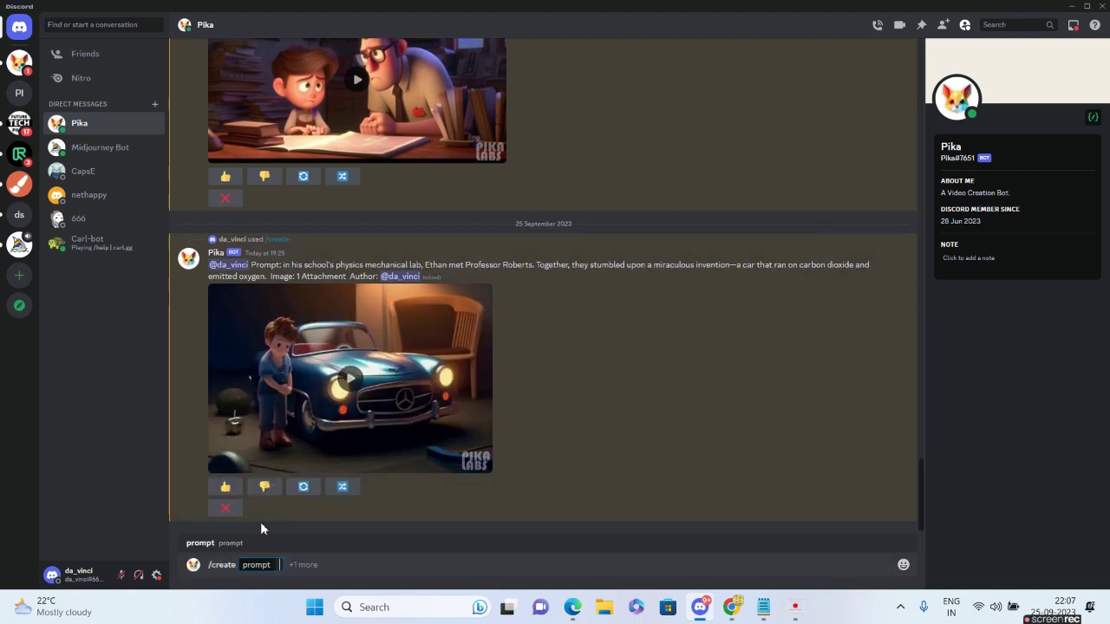
pyautogui.click(308, 564)
pyautogui.click(213, 520)
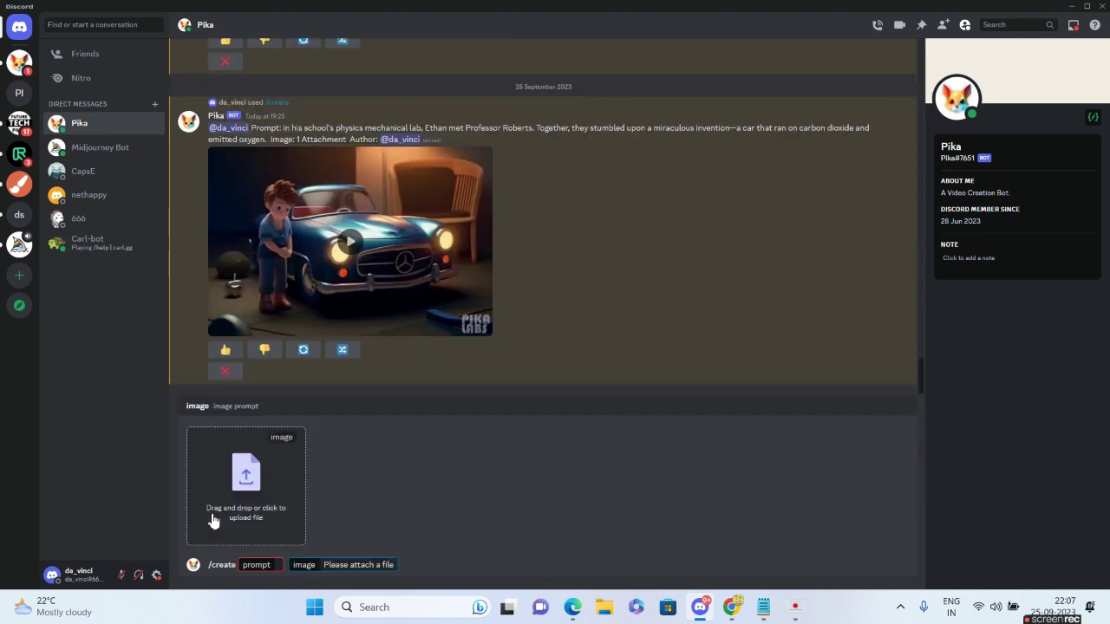
pyautogui.click(280, 483)
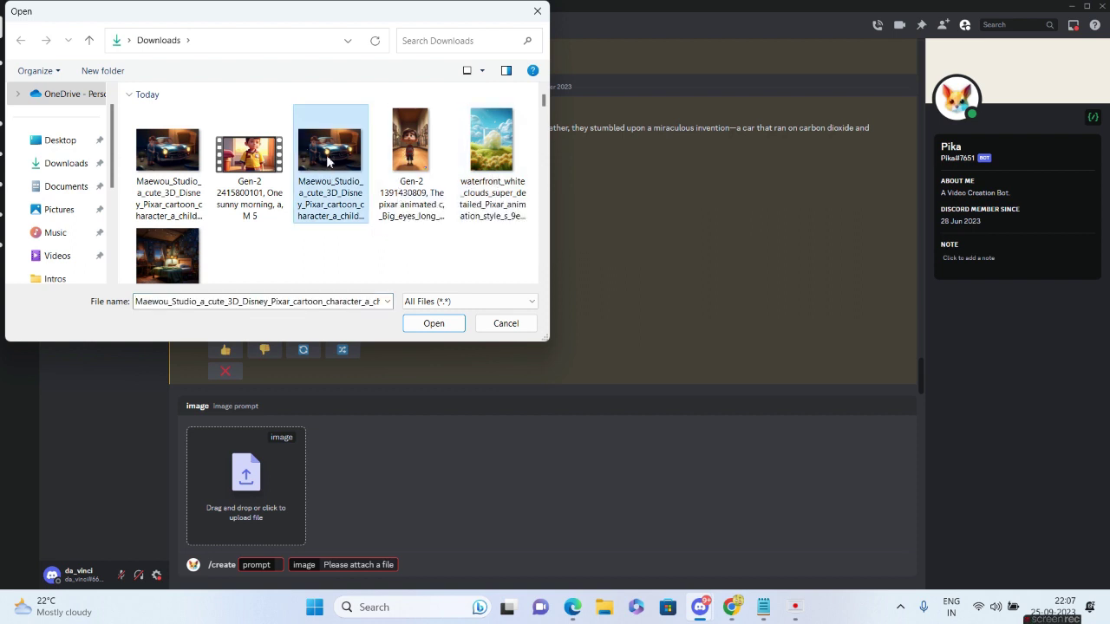
pyautogui.click(434, 323)
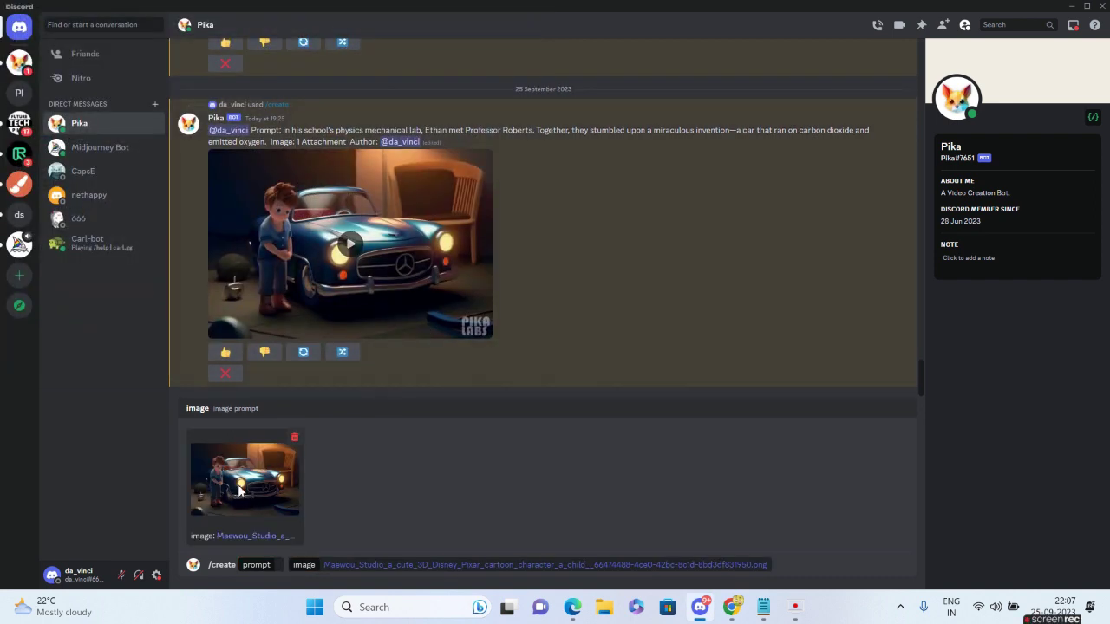
# Submit the command with the prompt "a cute little pixar animated boy repairing his car" and play the generated video.
pyautogui.click(281, 568)
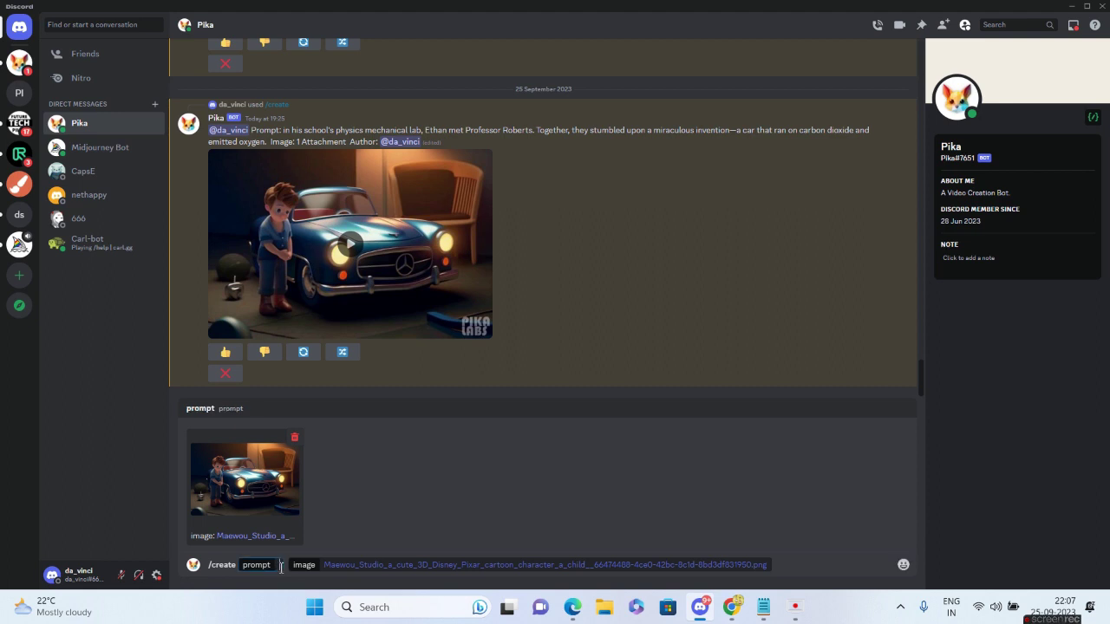
pyautogui.write('a cute li')
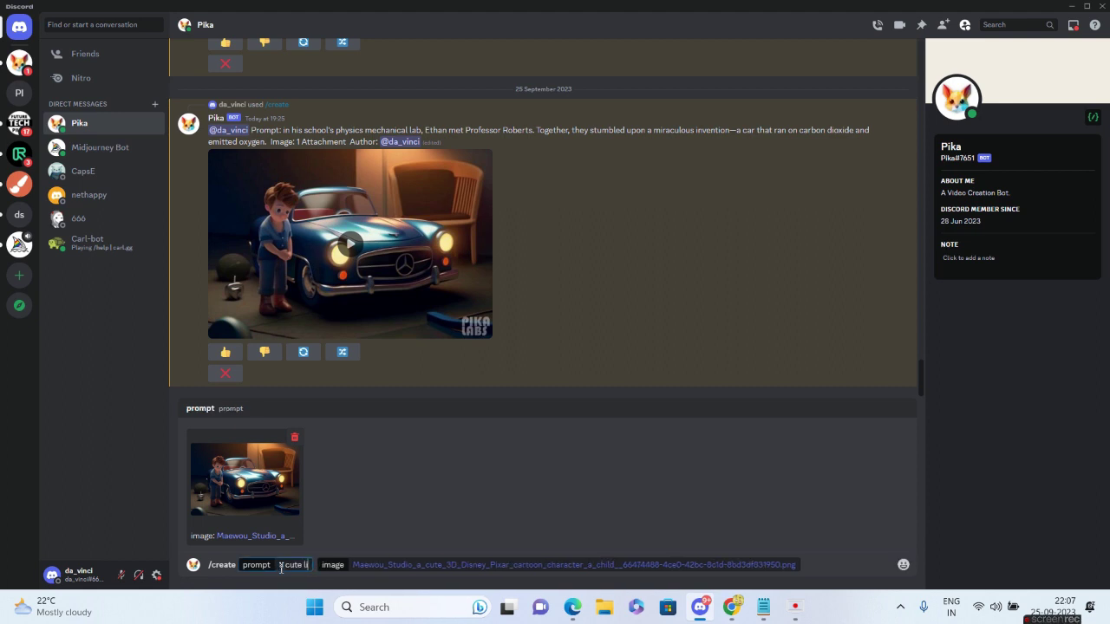
pyautogui.write('ttle pixar an')
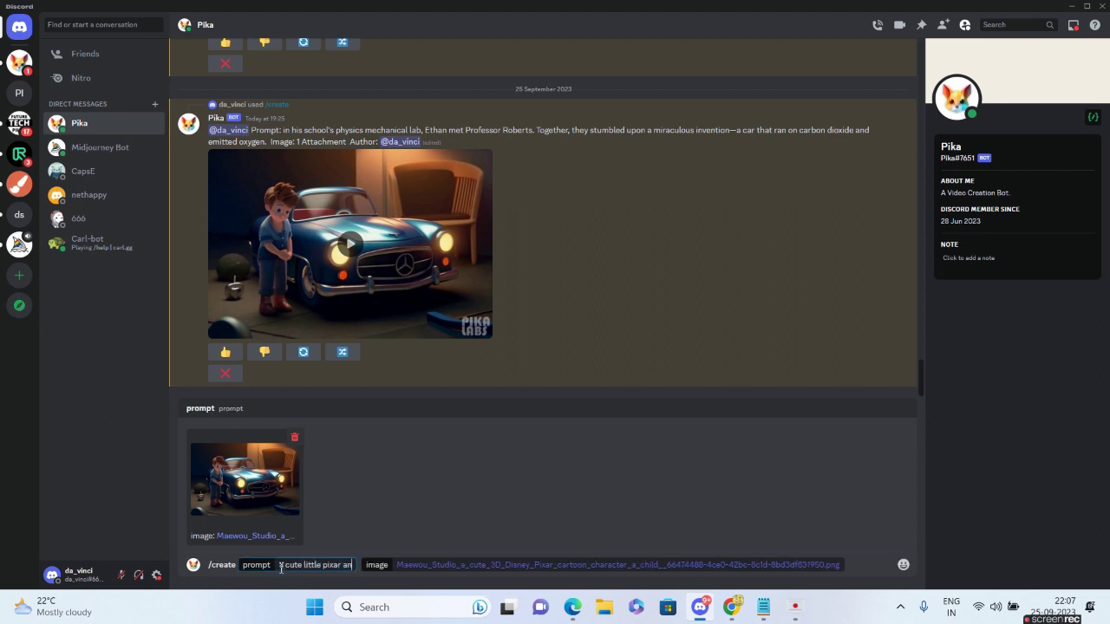
pyautogui.write('imated boy r')
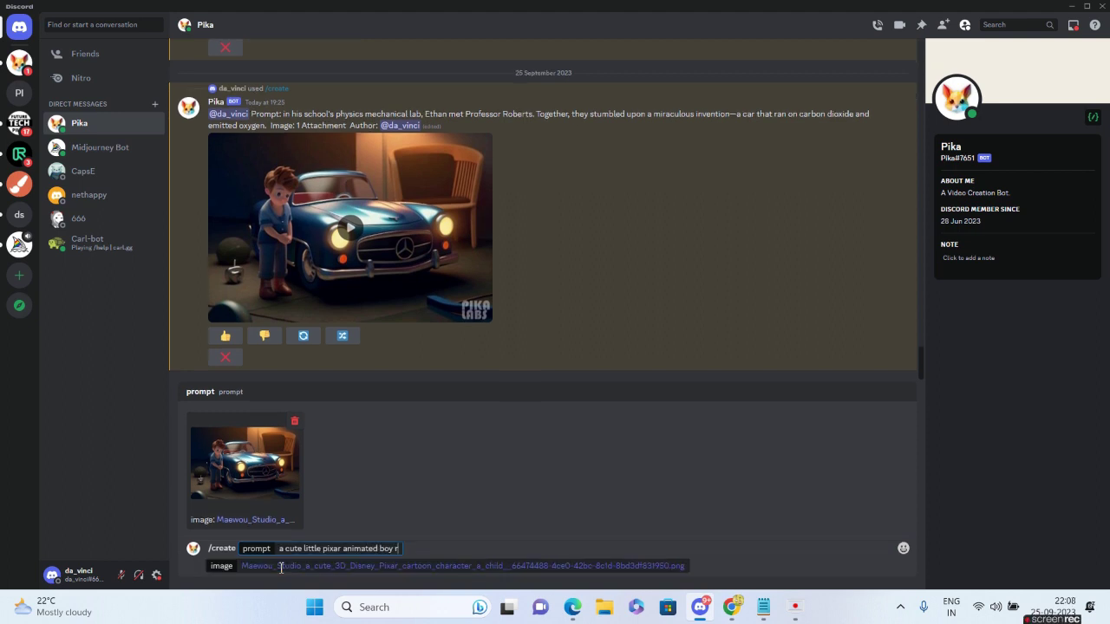
pyautogui.write('epairing his car')
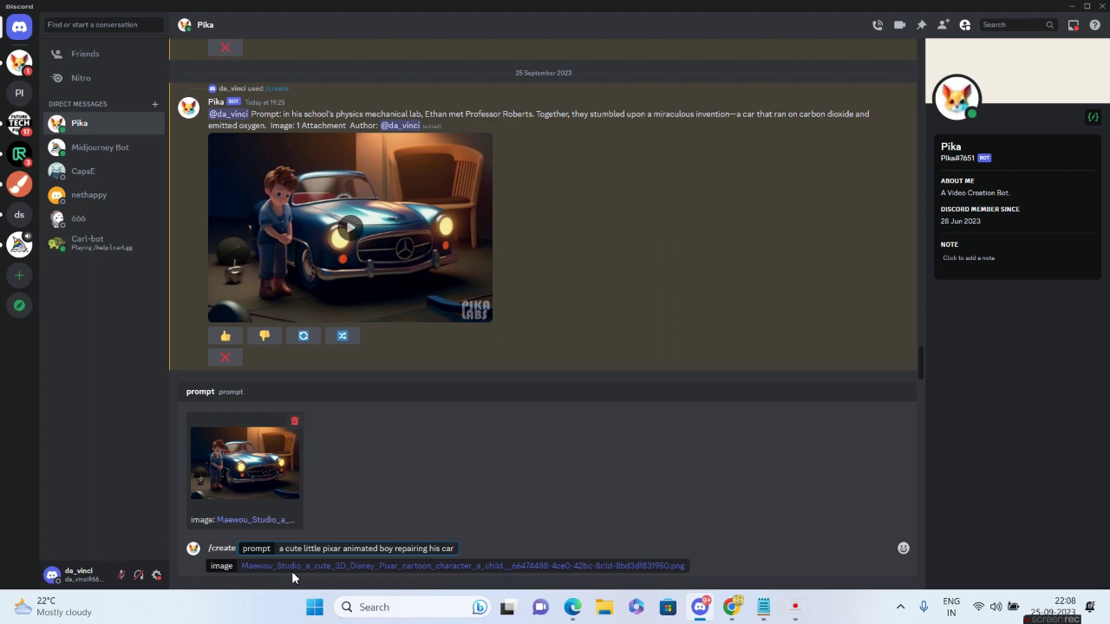
pyautogui.press('Return')
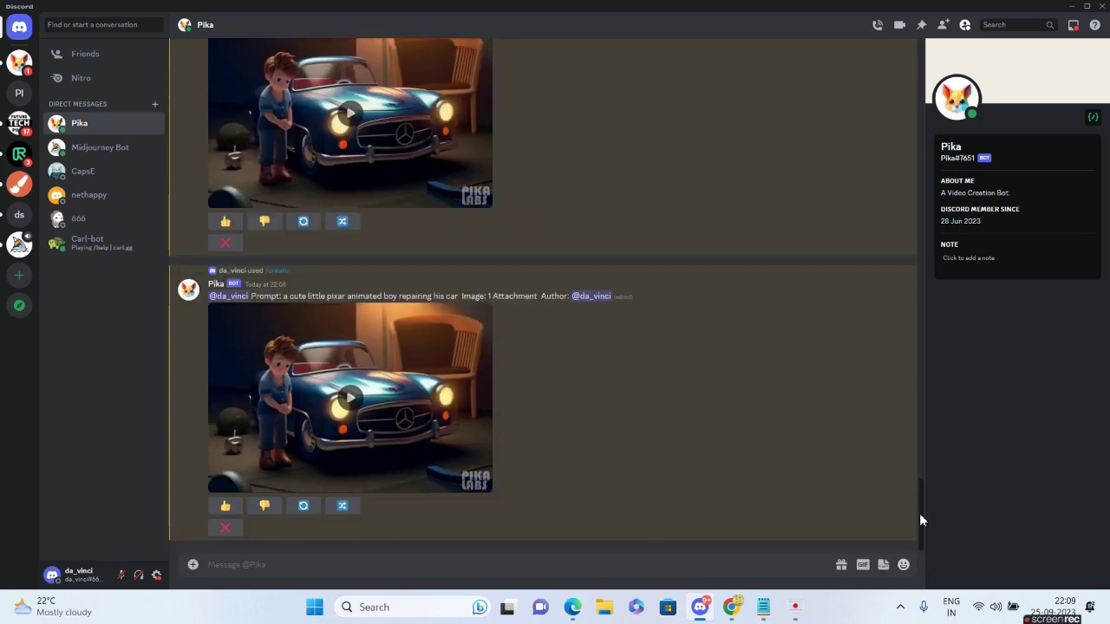
pyautogui.click(352, 399)
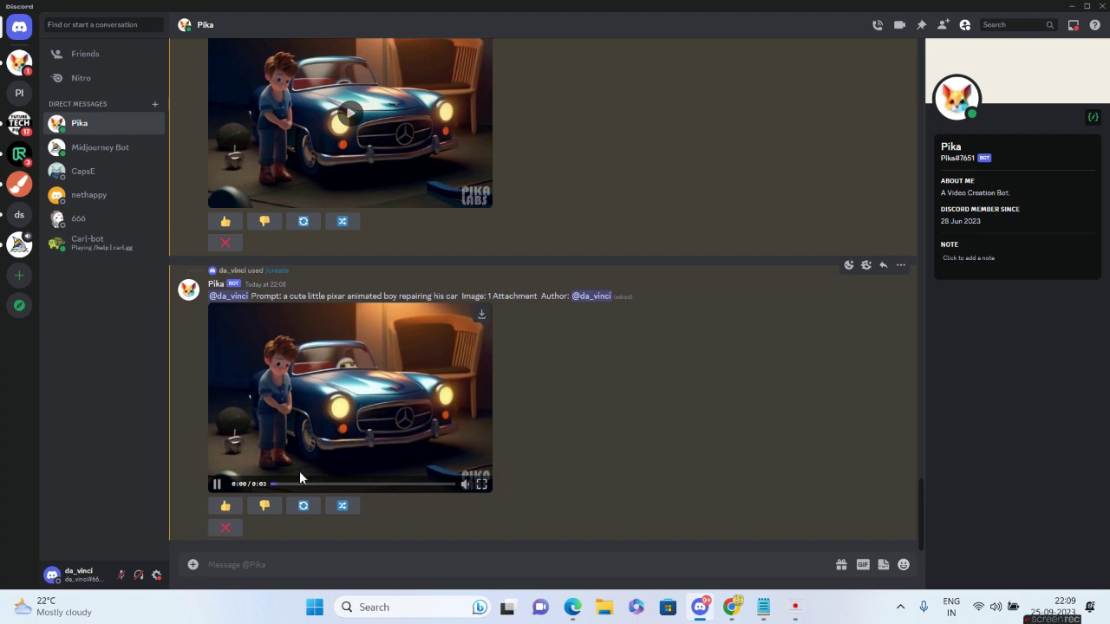